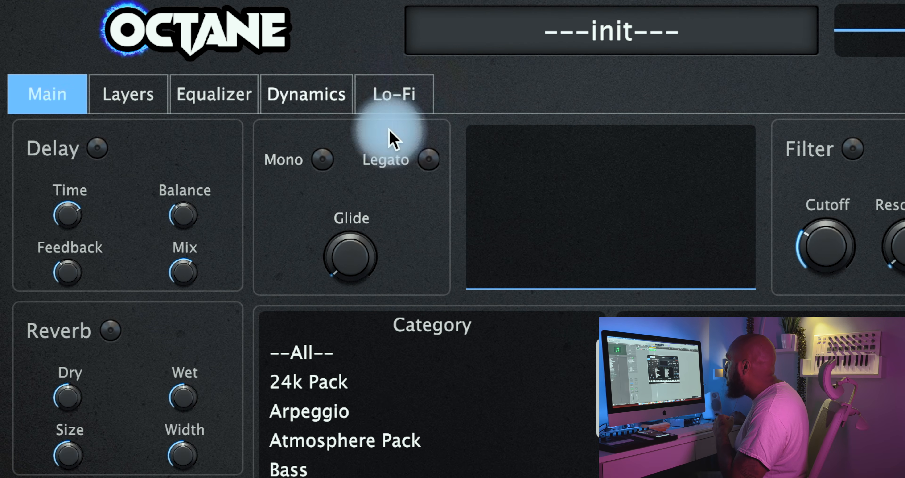
- Open Octane's Lo-Fi page and play the looped Cymatics region to hear the unprocessed Trap Clean Piano preset
{"action": "left_click", "coordinate": [409, 97]}
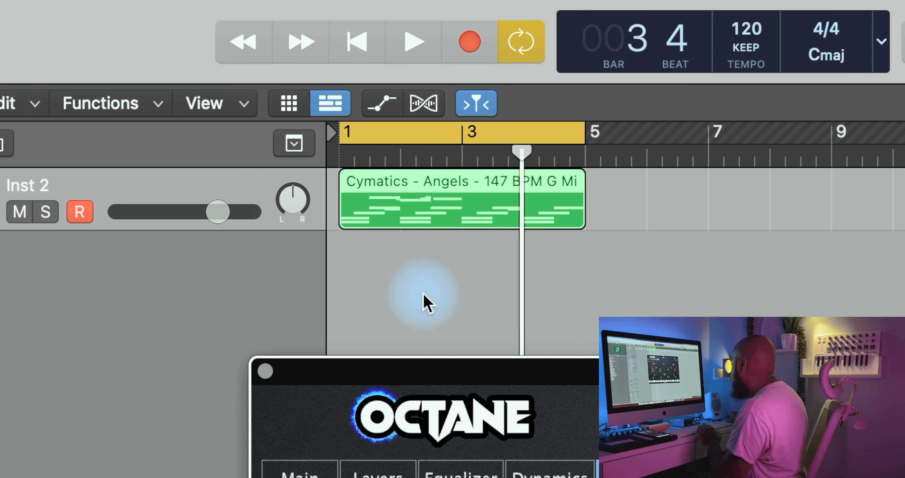
{"action": "key", "text": "space"}
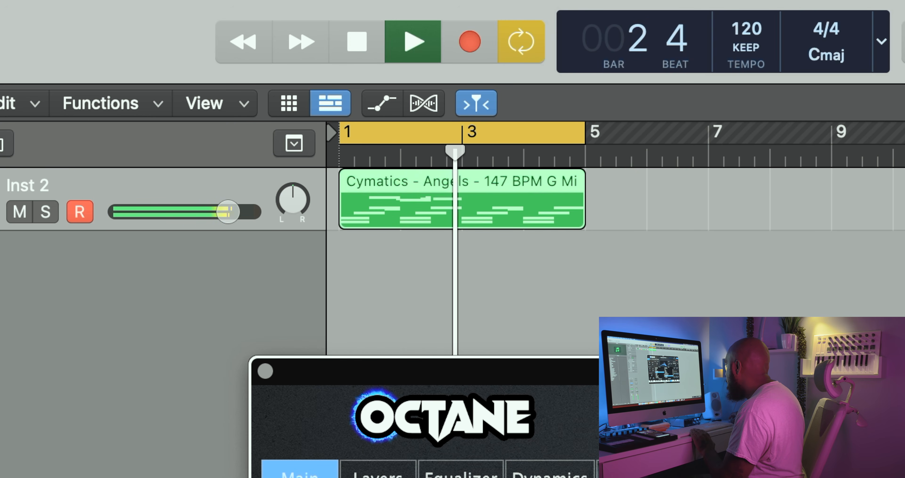
{"action": "key", "text": "space"}
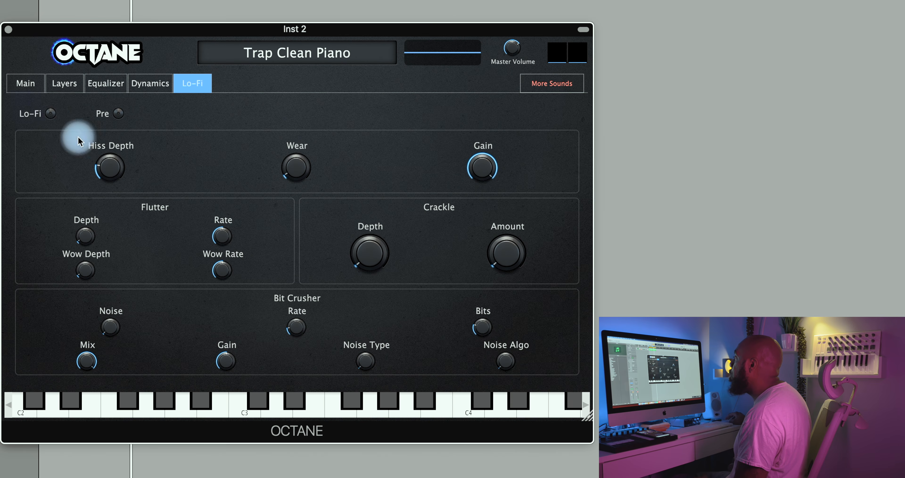
- Switch on the Lo-Fi effect, audition the loop with it, and move the plugin window up to reveal its keyboard
{"action": "left_click", "coordinate": [51, 116]}
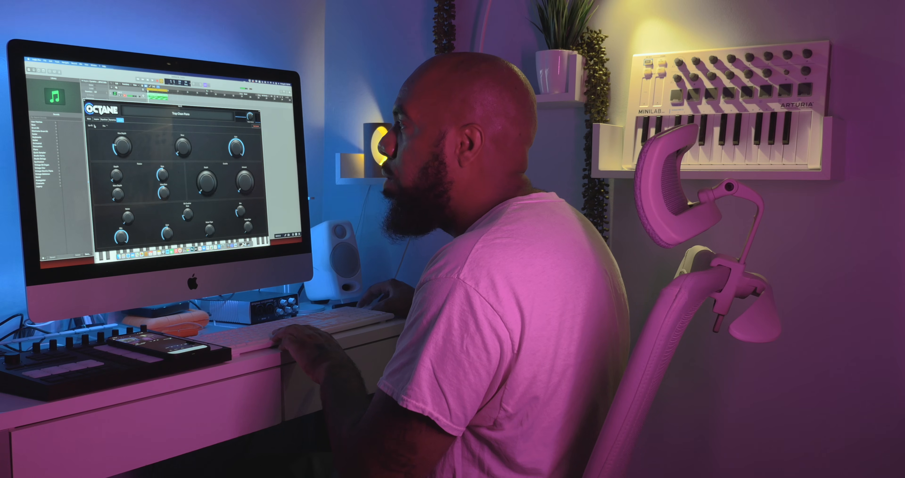
{"action": "left_click", "coordinate": [172, 142]}
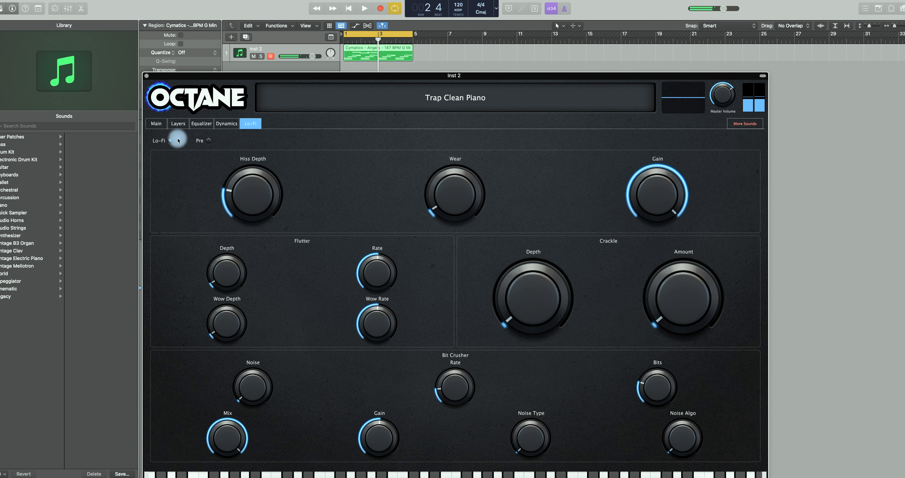
{"action": "key", "text": "space"}
{"action": "left_click_drag", "start_coordinate": [248, 78], "coordinate": [233, 39]}
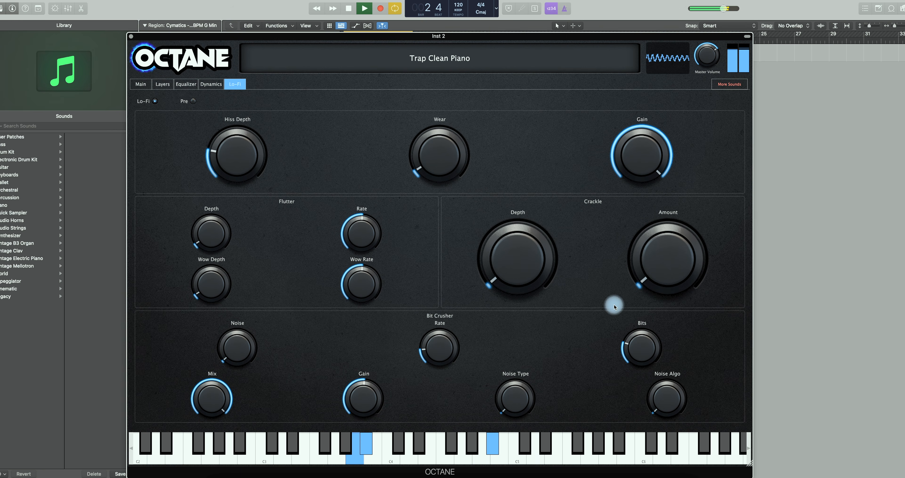
{"action": "key", "text": "space"}
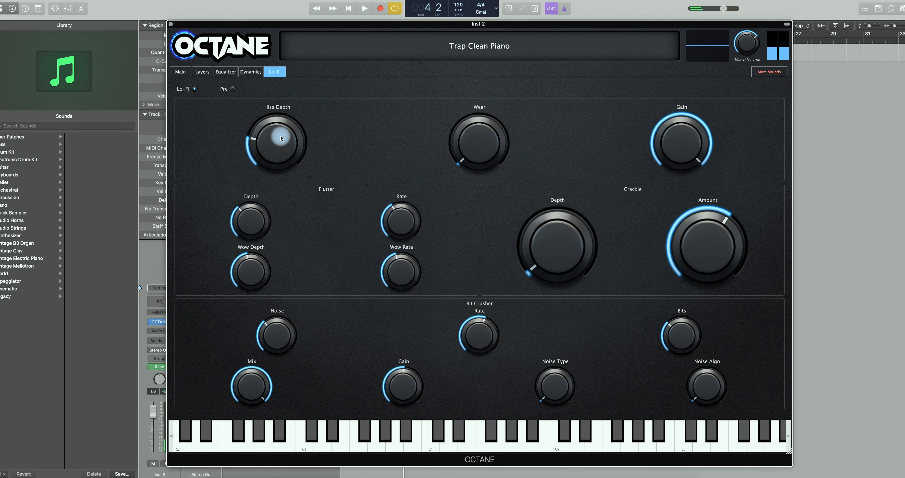
- Turn Hiss Depth, the Flutter and Wow controls, and Crackle Amount down to minimum
{"action": "left_click_drag", "start_coordinate": [279, 139], "coordinate": [301, 232]}
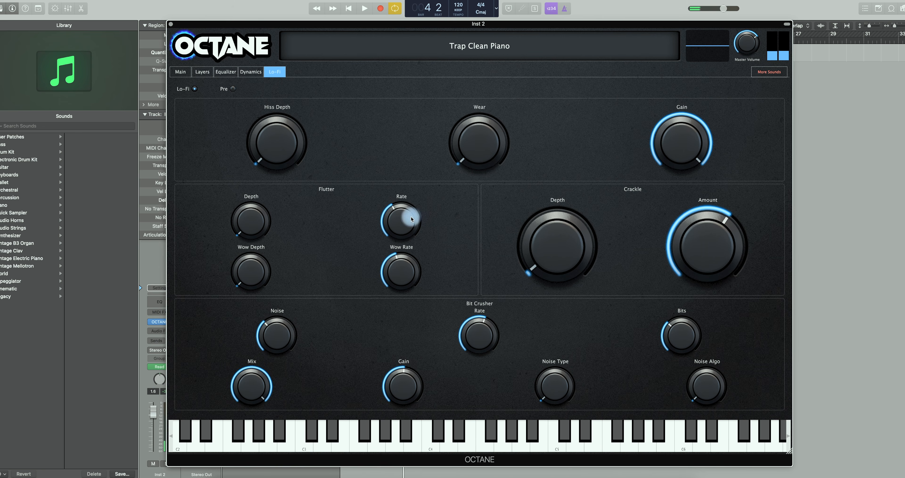
{"action": "left_click_drag", "start_coordinate": [383, 363], "coordinate": [386, 397]}
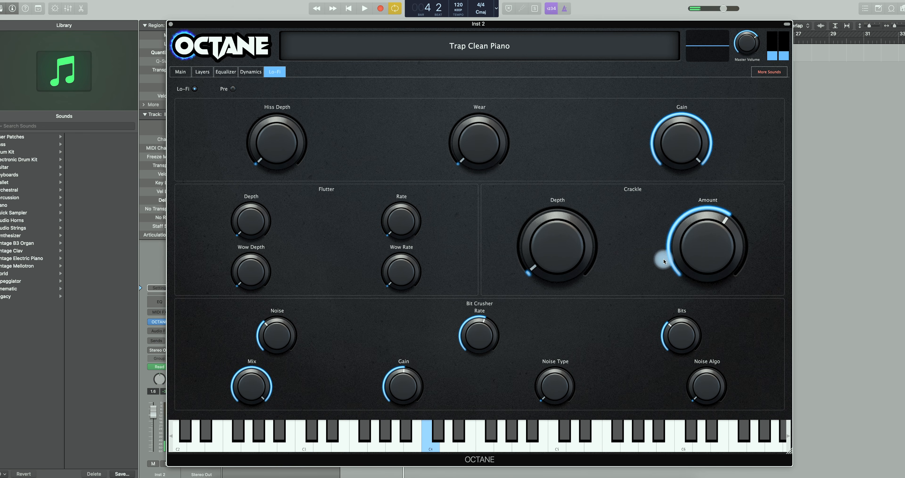
{"action": "left_click_drag", "start_coordinate": [719, 243], "coordinate": [654, 403]}
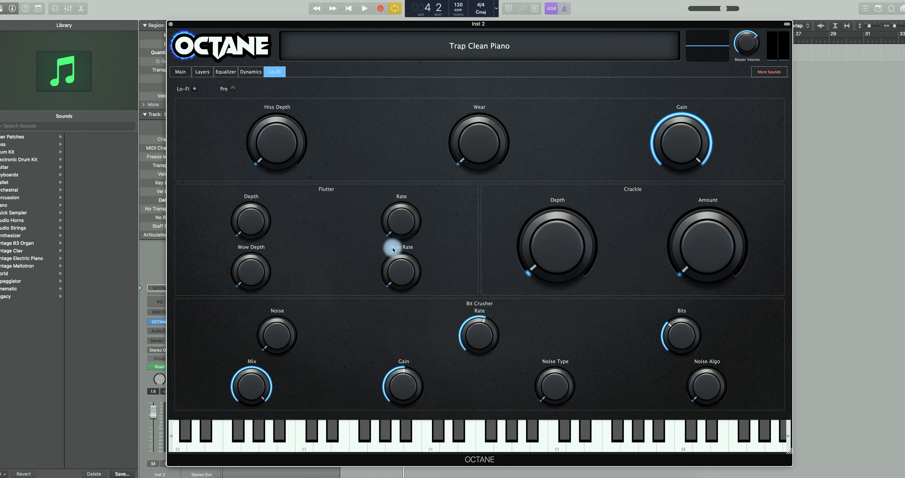
- During playback, sweep the Bit Crusher's Bits up to maximum and bring it down to a low setting
{"action": "key", "text": "space"}
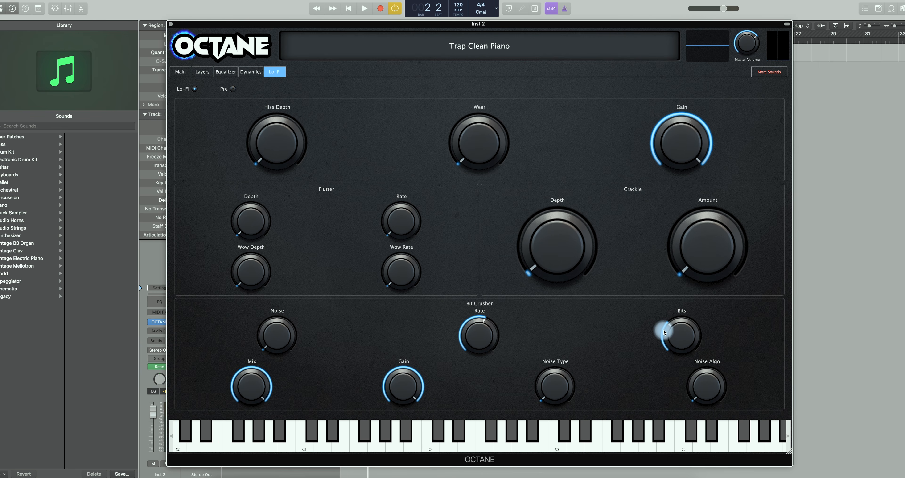
{"action": "left_click_drag", "start_coordinate": [677, 341], "coordinate": [675, 311]}
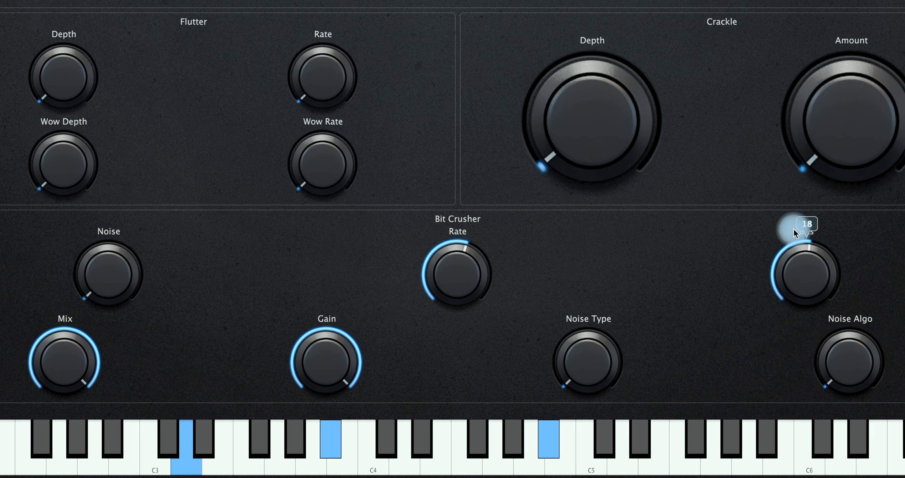
{"action": "left_click_drag", "start_coordinate": [795, 233], "coordinate": [839, 168]}
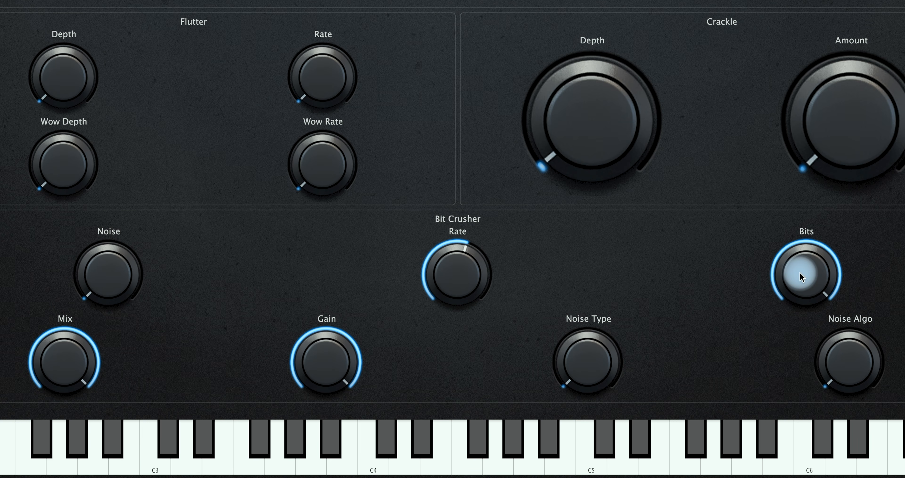
{"action": "left_click_drag", "start_coordinate": [800, 272], "coordinate": [797, 402]}
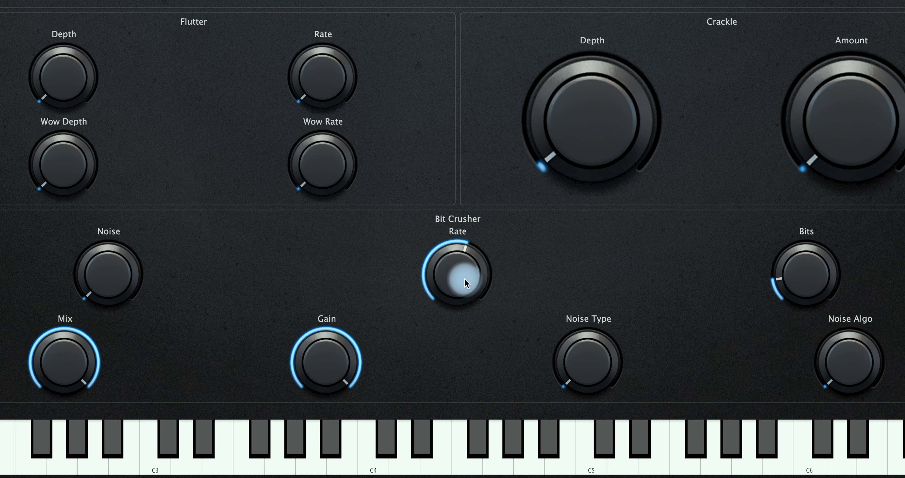
- Sweep the Bit Crusher's Rate up to maximum and bring it down to near minimum
{"action": "mouse_move", "coordinate": [464, 279]}
{"action": "left_mouse_down"}
{"action": "mouse_move", "coordinate": [458, 320]}
{"action": "mouse_move", "coordinate": [455, 277]}
{"action": "mouse_move", "coordinate": [454, 286]}
{"action": "left_mouse_up"}
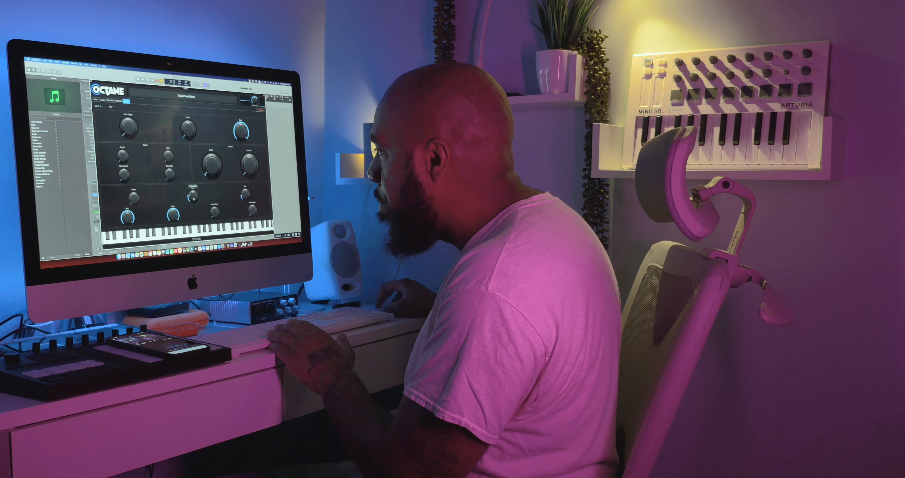
{"action": "left_click_drag", "start_coordinate": [194, 199], "coordinate": [187, 165]}
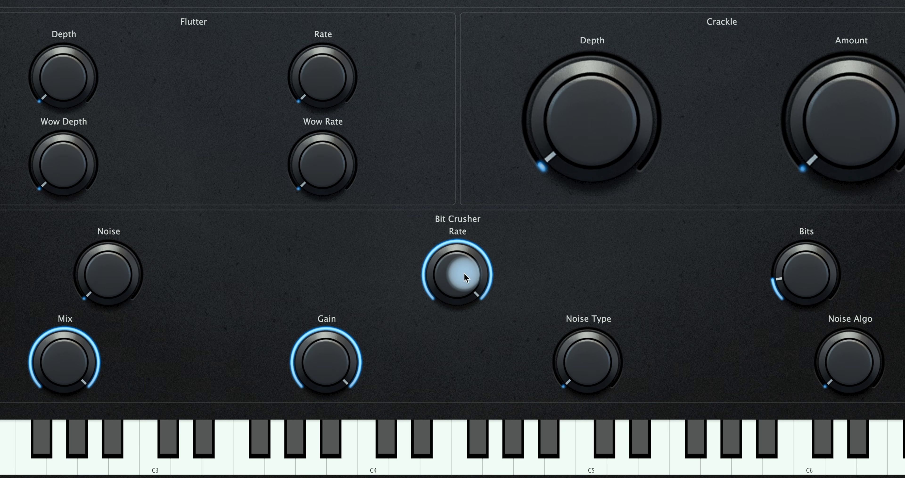
{"action": "left_click_drag", "start_coordinate": [464, 272], "coordinate": [480, 406]}
{"action": "left_click_drag", "start_coordinate": [454, 273], "coordinate": [448, 303]}
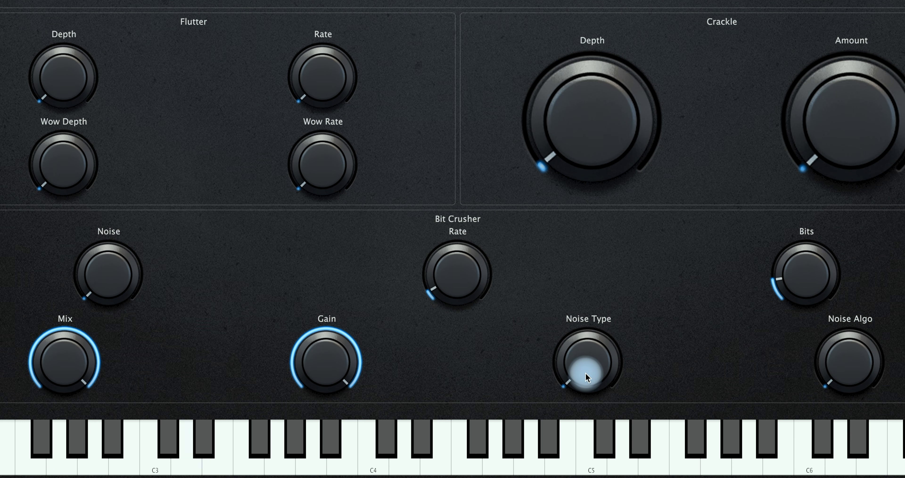
- Try out the Bit Crusher's Noise Type, Noise Algo and Noise controls and return all three to minimum
{"action": "left_click_drag", "start_coordinate": [584, 372], "coordinate": [572, 467]}
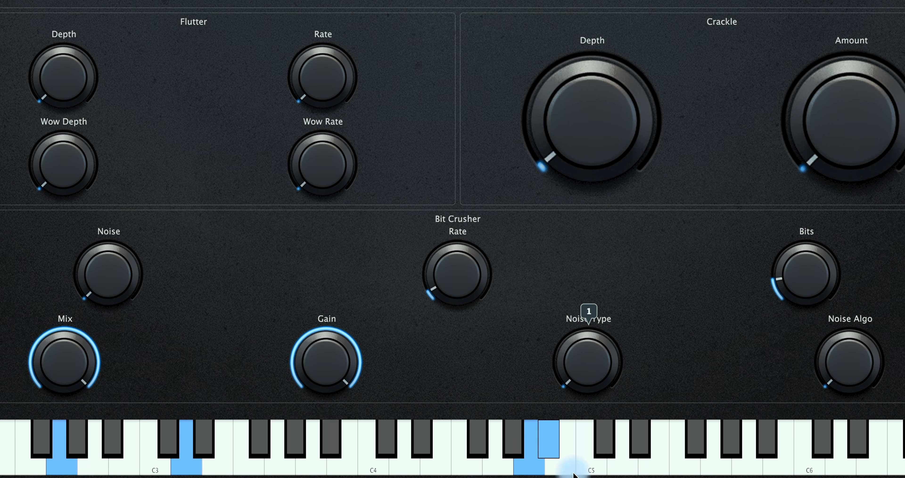
{"action": "left_click_drag", "start_coordinate": [854, 356], "coordinate": [800, 391]}
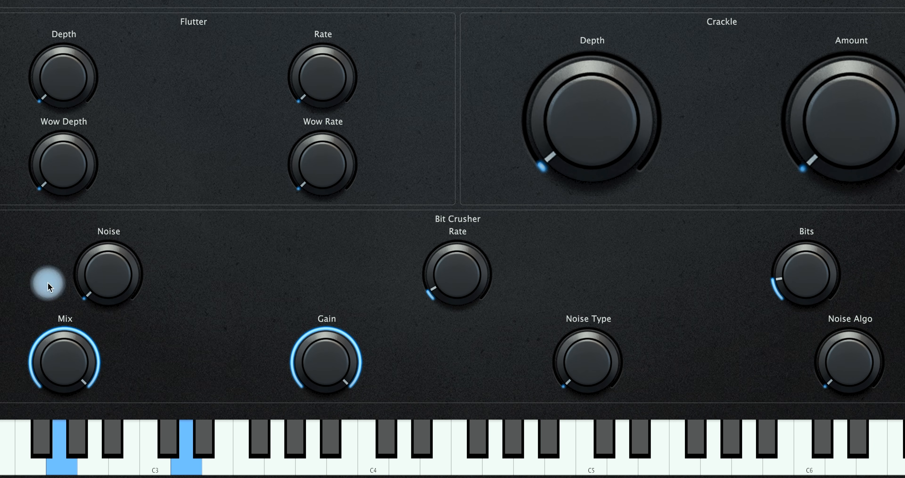
{"action": "left_click_drag", "start_coordinate": [103, 273], "coordinate": [120, 207]}
{"action": "left_click_drag", "start_coordinate": [111, 277], "coordinate": [212, 412]}
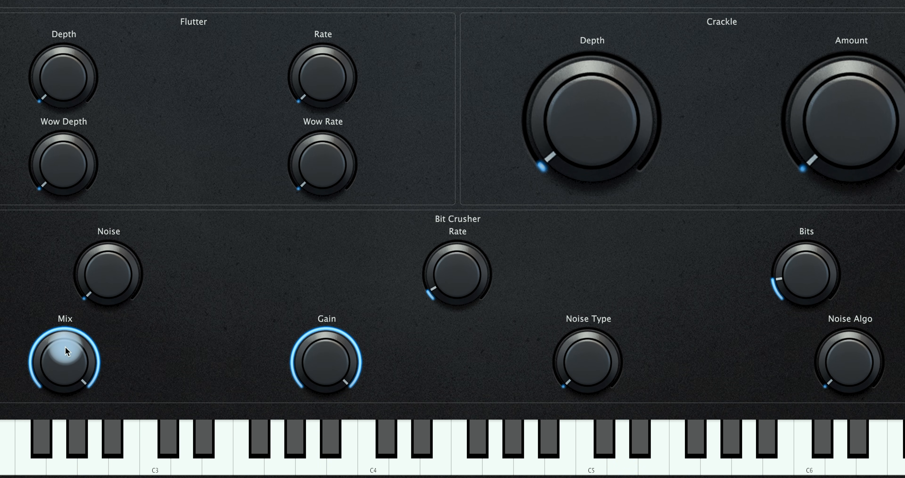
- Sweep the Bit Crusher's Mix down from full, leave it at a low setting below about 0.3, and stop playback
{"action": "left_click_drag", "start_coordinate": [65, 346], "coordinate": [51, 371]}
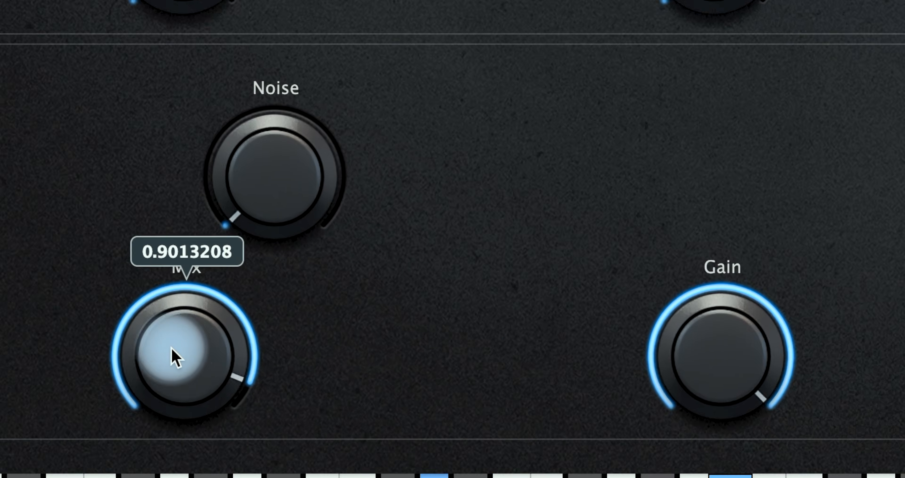
{"action": "left_click_drag", "start_coordinate": [424, 270], "coordinate": [397, 412]}
{"action": "left_click_drag", "start_coordinate": [388, 450], "coordinate": [406, 320]}
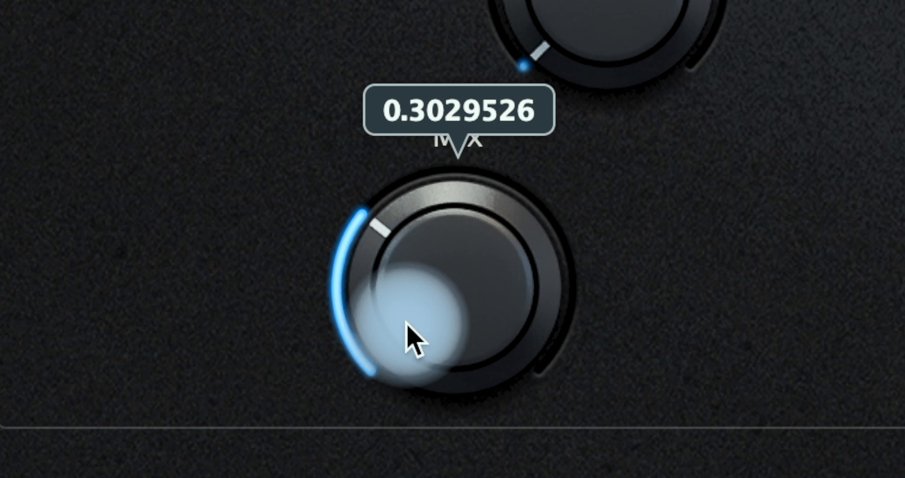
{"action": "left_click_drag", "start_coordinate": [406, 321], "coordinate": [414, 360]}
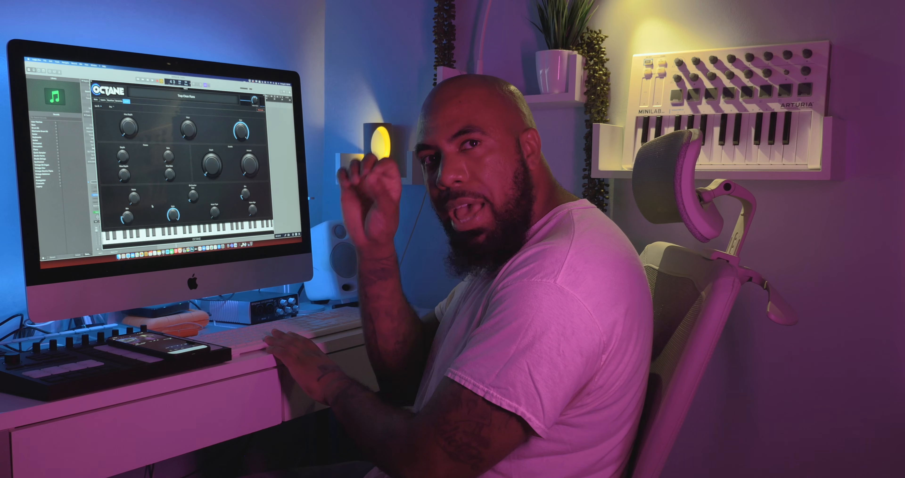
{"action": "key", "text": "space"}
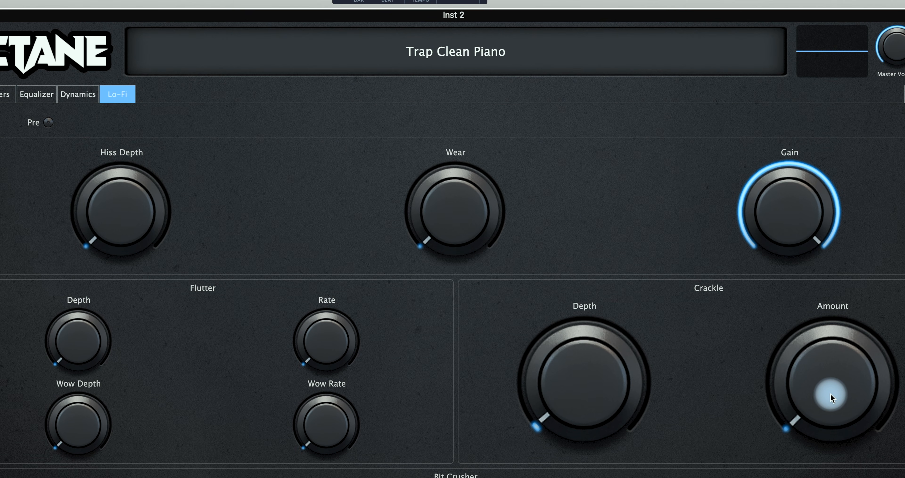
- Raise both the Crackle Amount and Crackle Depth to maximum
{"action": "left_click_drag", "start_coordinate": [831, 393], "coordinate": [818, 281]}
{"action": "mouse_move", "coordinate": [597, 369]}
{"action": "left_mouse_down"}
{"action": "mouse_move", "coordinate": [593, 288]}
{"action": "mouse_move", "coordinate": [586, 358]}
{"action": "mouse_move", "coordinate": [591, 291]}
{"action": "left_mouse_up"}
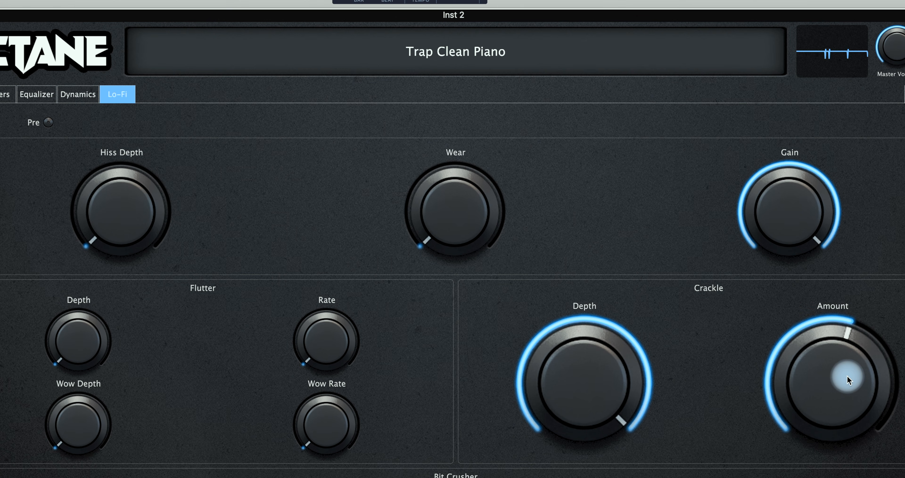
{"action": "mouse_move", "coordinate": [847, 375]}
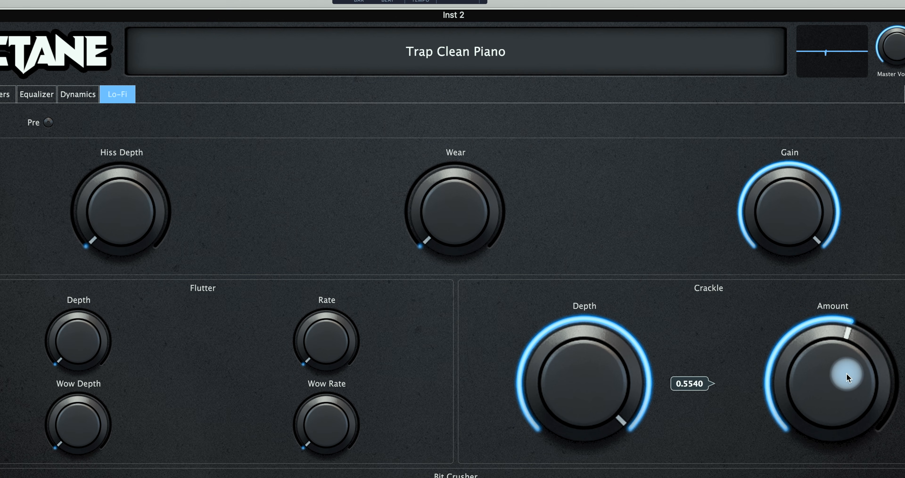
{"action": "left_click_drag", "start_coordinate": [847, 373], "coordinate": [823, 258]}
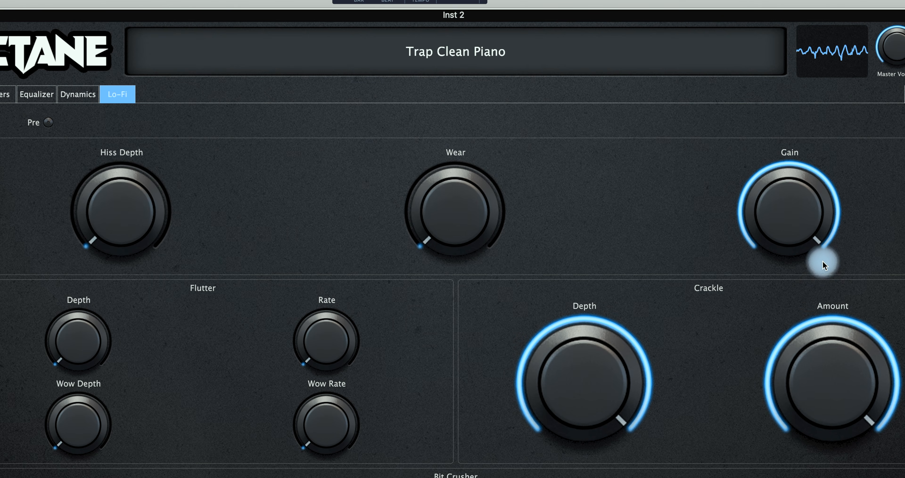
- Lower Crackle Amount and Crackle Depth to subtle settings near the bottom of their ranges
{"action": "left_click_drag", "start_coordinate": [848, 367], "coordinate": [809, 468]}
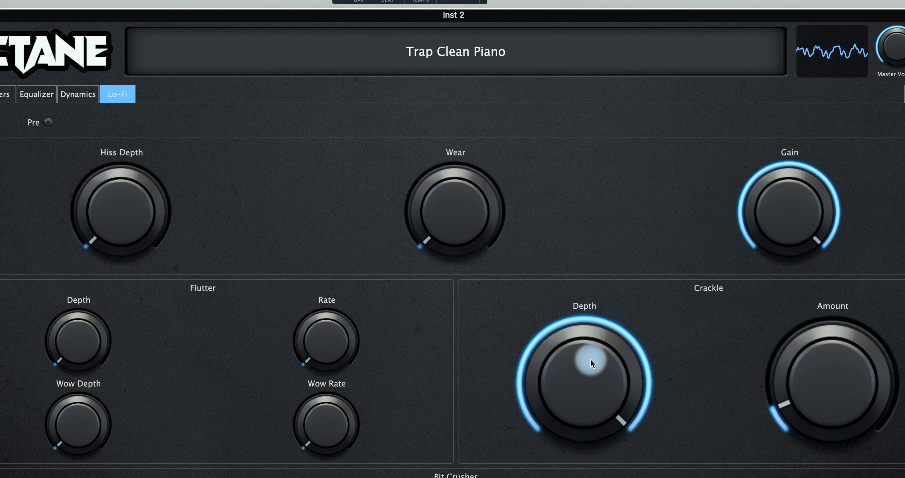
{"action": "left_click_drag", "start_coordinate": [590, 358], "coordinate": [587, 477]}
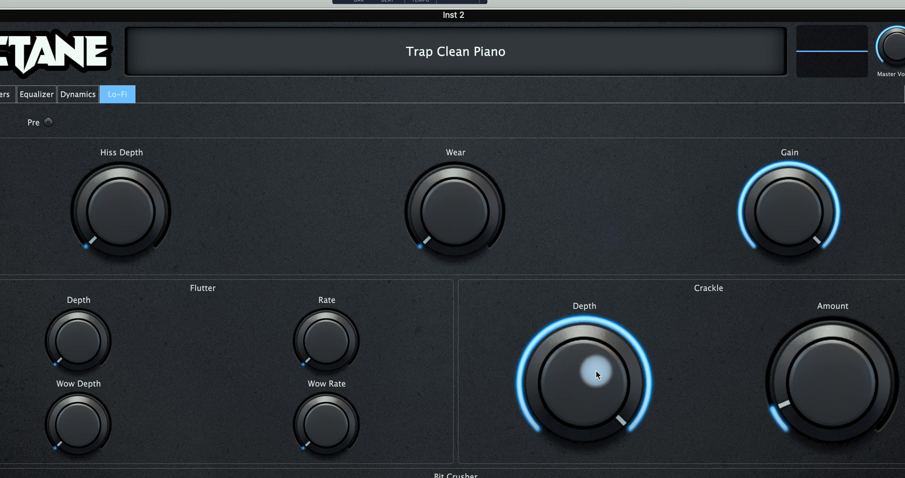
{"action": "left_click_drag", "start_coordinate": [597, 370], "coordinate": [589, 459]}
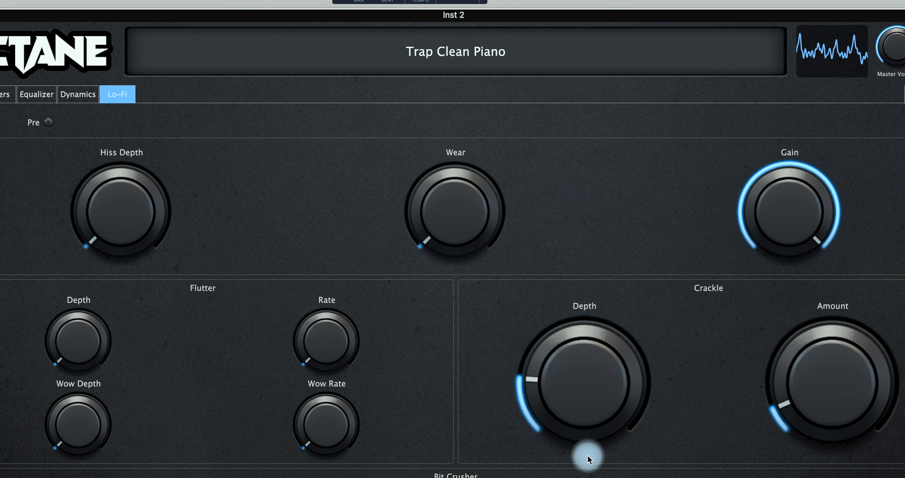
{"action": "left_click_drag", "start_coordinate": [575, 407], "coordinate": [573, 417]}
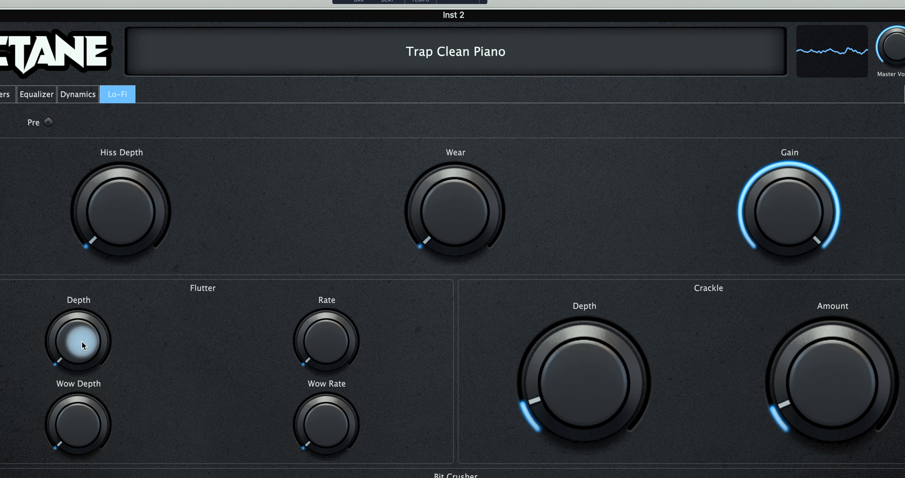
- Raise Flutter Depth and Wow Depth to about halfway and Wow Rate to roughly three quarters
{"action": "left_click_drag", "start_coordinate": [80, 343], "coordinate": [81, 257]}
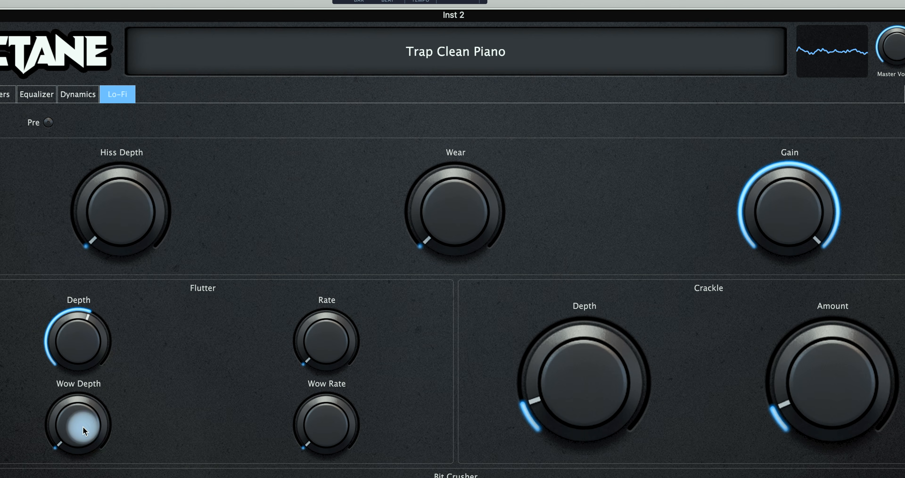
{"action": "left_click_drag", "start_coordinate": [83, 427], "coordinate": [86, 362]}
{"action": "left_click_drag", "start_coordinate": [329, 431], "coordinate": [325, 336]}
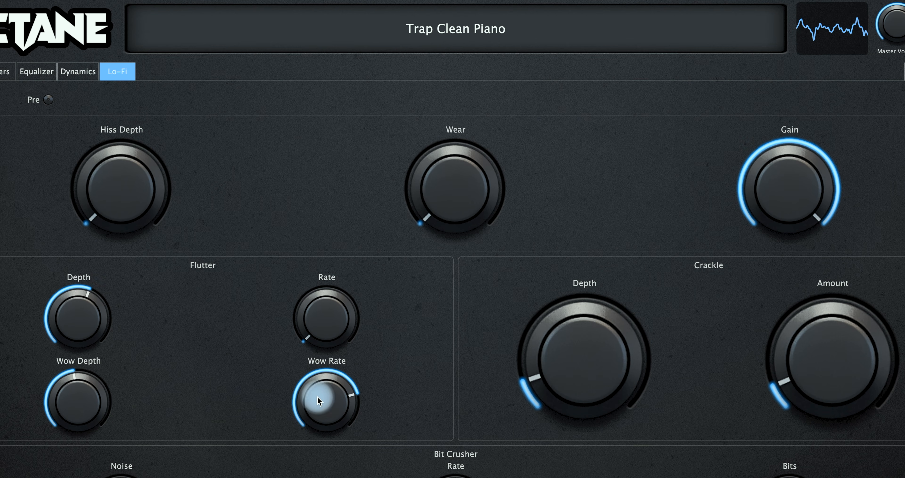
- Fine-tune the wow effect, easing Wow Rate down to just over half and Wow Depth to about 0.42
{"action": "left_click_drag", "start_coordinate": [325, 406], "coordinate": [325, 397]}
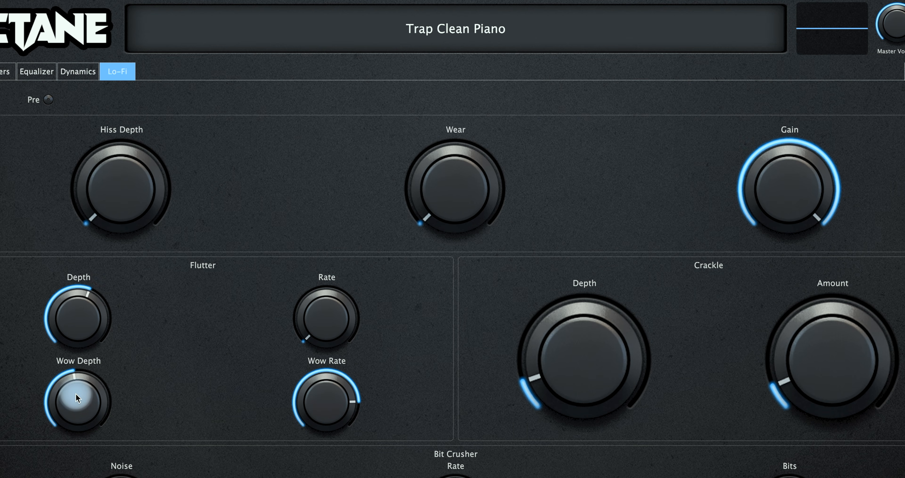
{"action": "left_click_drag", "start_coordinate": [77, 395], "coordinate": [78, 431]}
{"action": "left_click_drag", "start_coordinate": [306, 405], "coordinate": [306, 425]}
{"action": "left_click_drag", "start_coordinate": [77, 409], "coordinate": [75, 421]}
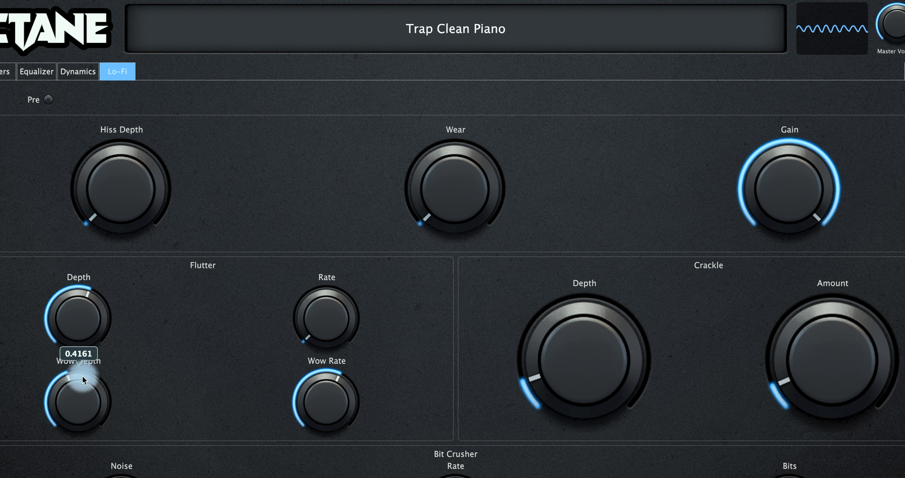
- Ease Wow Depth down slightly and bring in Flutter Rate, settling it at about 0.28
{"action": "left_click_drag", "start_coordinate": [80, 379], "coordinate": [80, 380]}
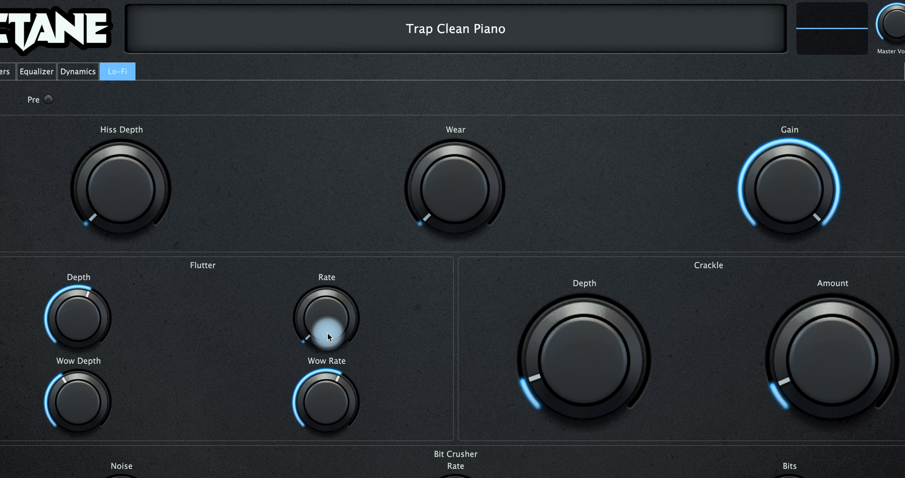
{"action": "left_click_drag", "start_coordinate": [327, 332], "coordinate": [304, 200]}
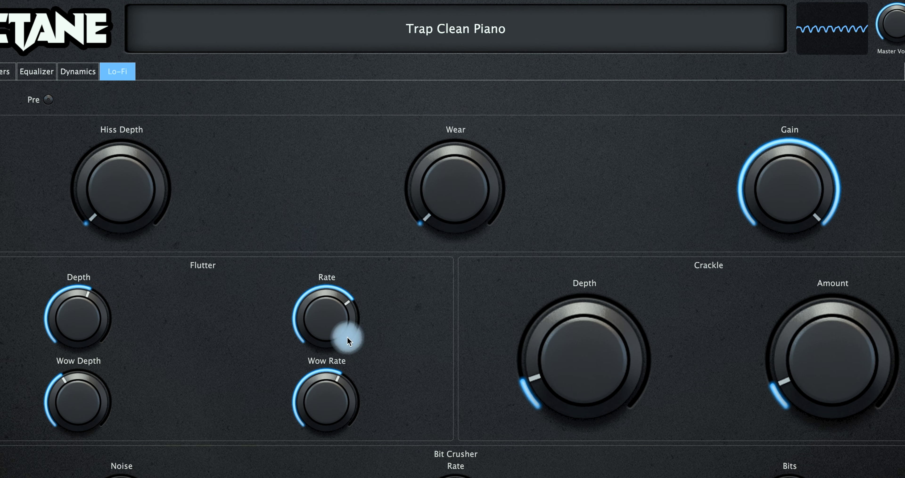
{"action": "mouse_move", "coordinate": [331, 317]}
{"action": "left_mouse_down"}
{"action": "mouse_move", "coordinate": [332, 305]}
{"action": "mouse_move", "coordinate": [329, 316]}
{"action": "left_mouse_up"}
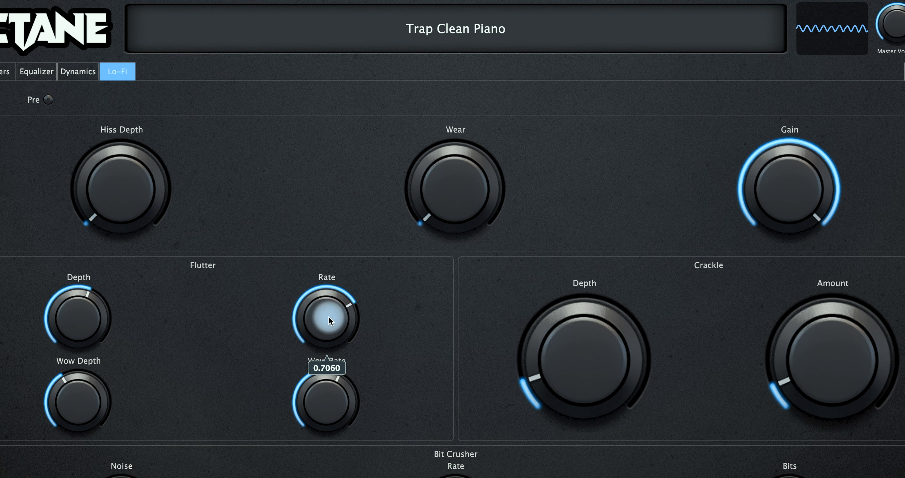
{"action": "left_click_drag", "start_coordinate": [329, 346], "coordinate": [328, 377]}
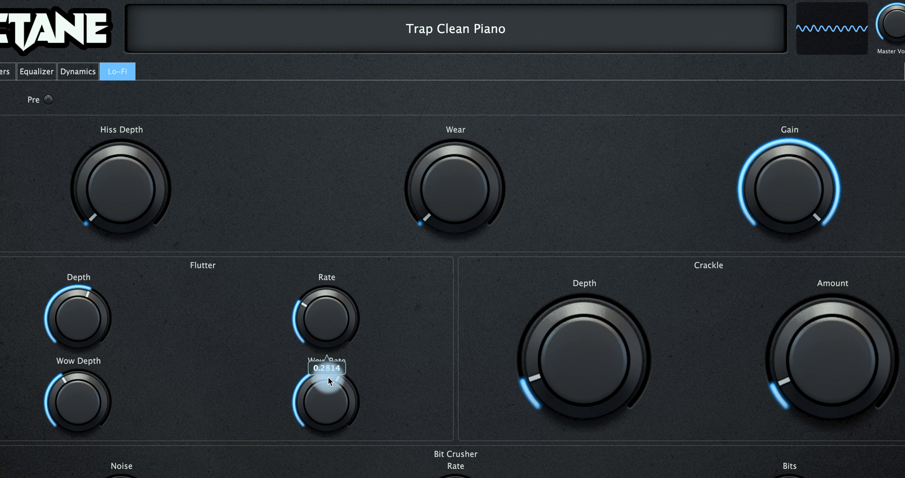
- Lower Flutter Depth to about a quarter and raise Flutter Rate to just over 0.4
{"action": "left_click_drag", "start_coordinate": [94, 315], "coordinate": [89, 351]}
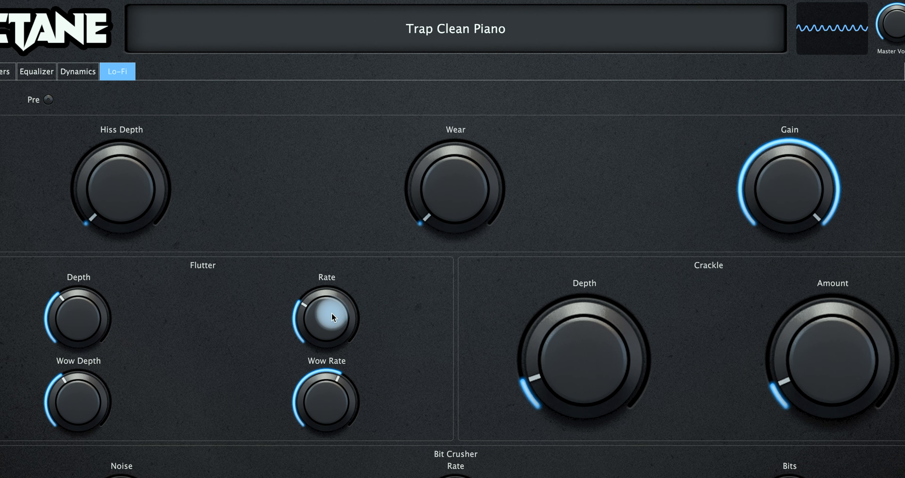
{"action": "left_click_drag", "start_coordinate": [332, 313], "coordinate": [334, 297]}
{"action": "left_click_drag", "start_coordinate": [69, 321], "coordinate": [65, 328]}
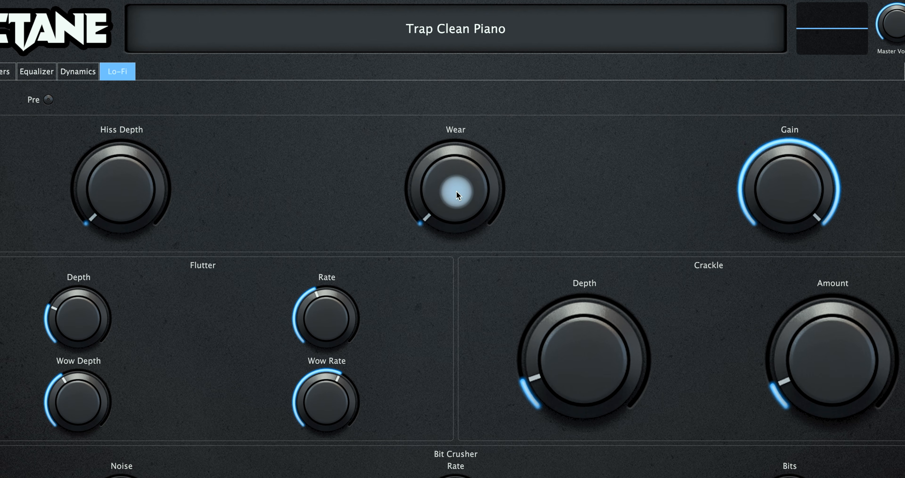
- Try stronger Wear and Hiss Depth, settling Wear at about one eighth and Hiss Depth at about 0.3
{"action": "left_click_drag", "start_coordinate": [442, 204], "coordinate": [437, 178]}
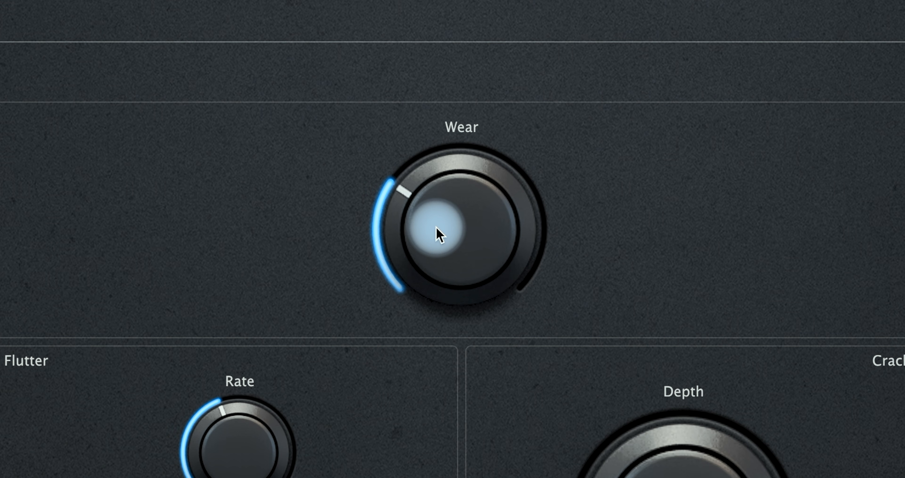
{"action": "left_click_drag", "start_coordinate": [436, 227], "coordinate": [438, 148]}
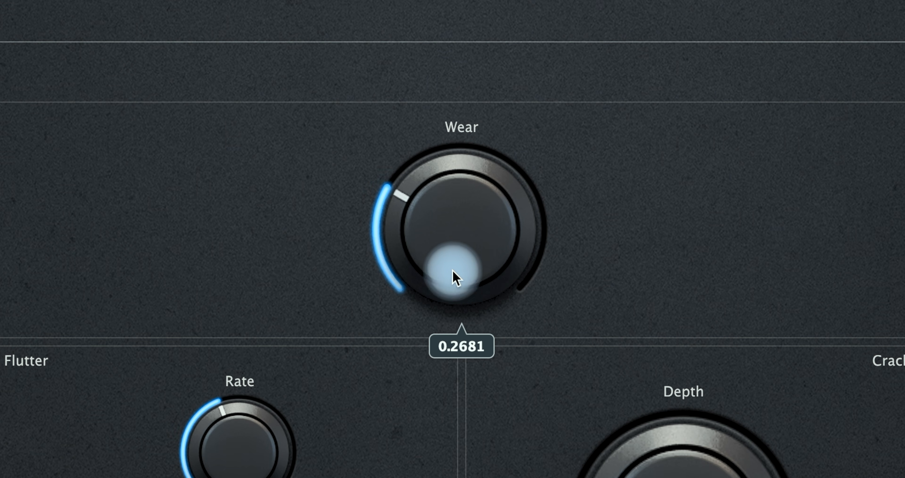
{"action": "left_click_drag", "start_coordinate": [451, 269], "coordinate": [454, 312]}
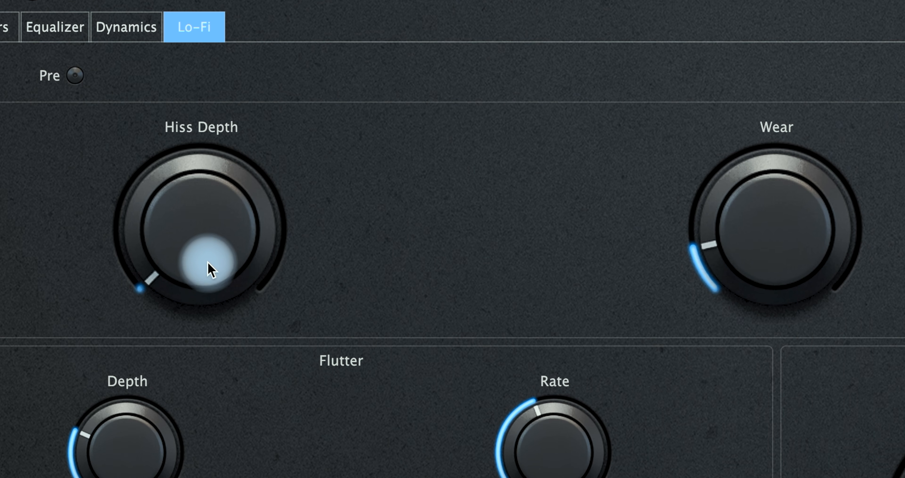
{"action": "left_click_drag", "start_coordinate": [189, 264], "coordinate": [178, 88]}
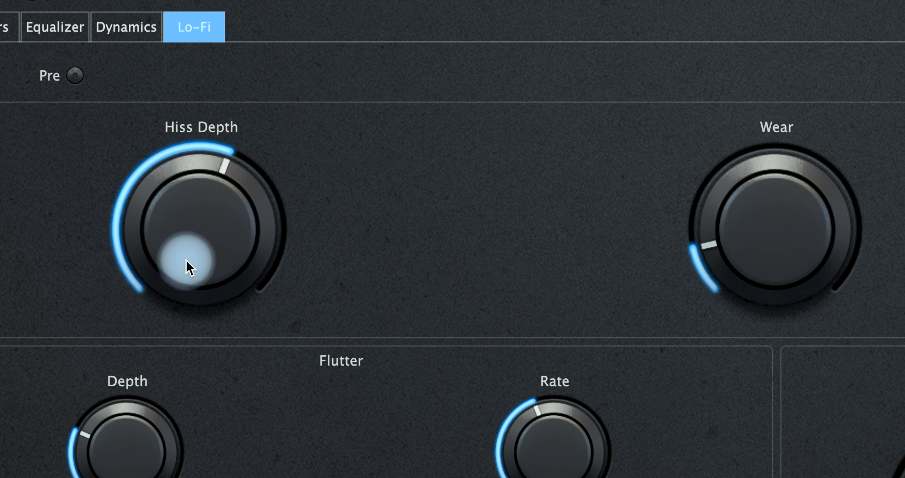
{"action": "left_click_drag", "start_coordinate": [188, 262], "coordinate": [163, 312]}
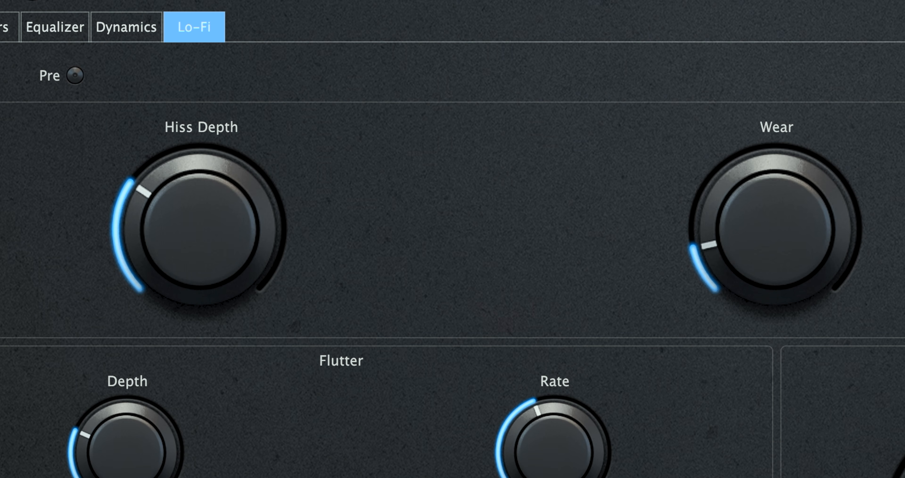
- Raise Flutter Depth to about one third and fine-tune Flutter Rate to roughly 0.4
{"action": "left_click_drag", "start_coordinate": [149, 458], "coordinate": [153, 431]}
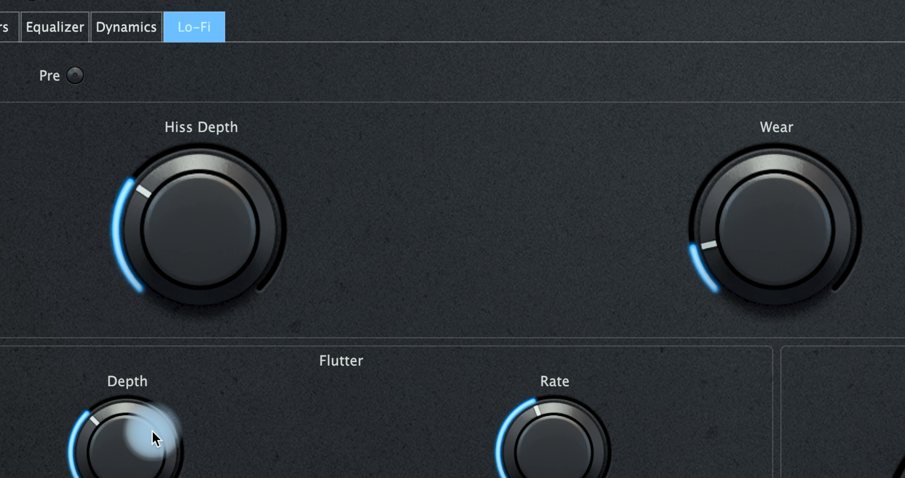
{"action": "mouse_move", "coordinate": [572, 462]}
{"action": "left_mouse_down"}
{"action": "mouse_move", "coordinate": [579, 452]}
{"action": "mouse_move", "coordinate": [569, 454]}
{"action": "mouse_move", "coordinate": [567, 477]}
{"action": "left_mouse_up"}
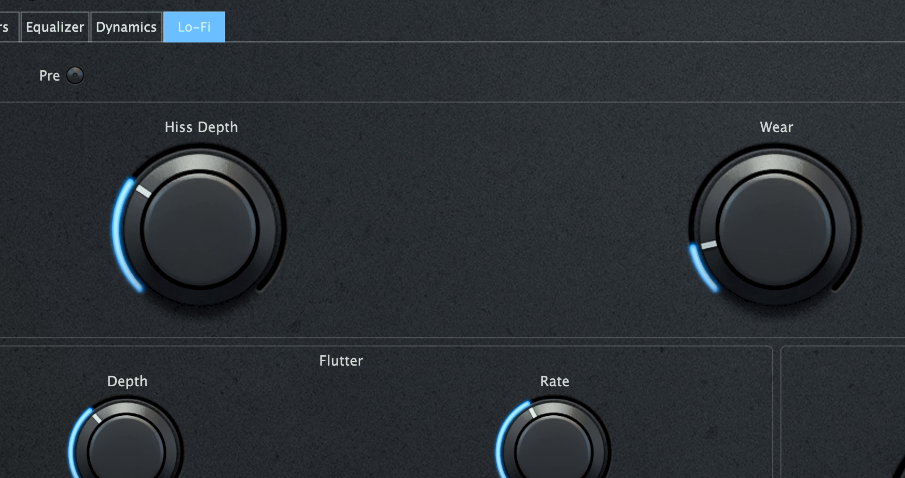
{"action": "left_click_drag", "start_coordinate": [548, 433], "coordinate": [547, 424]}
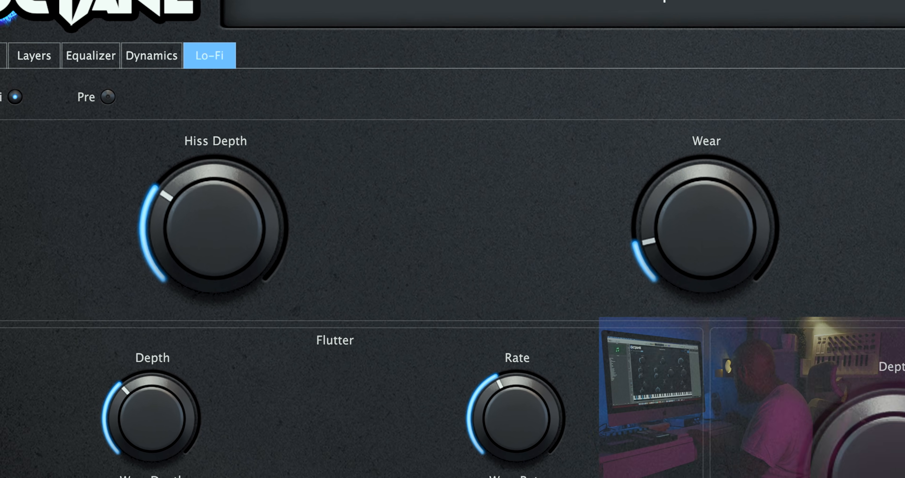
- Play the looped melody with the Lo-Fi effect off and on to compare, shifting the plugin window to uncover the track region
{"action": "left_click_drag", "start_coordinate": [797, 158], "coordinate": [686, 158]}
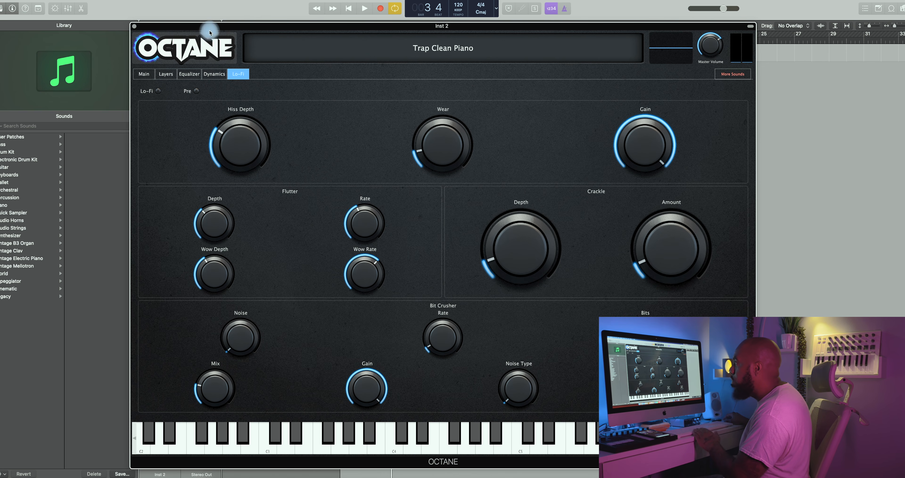
{"action": "left_click_drag", "start_coordinate": [209, 25], "coordinate": [218, 63]}
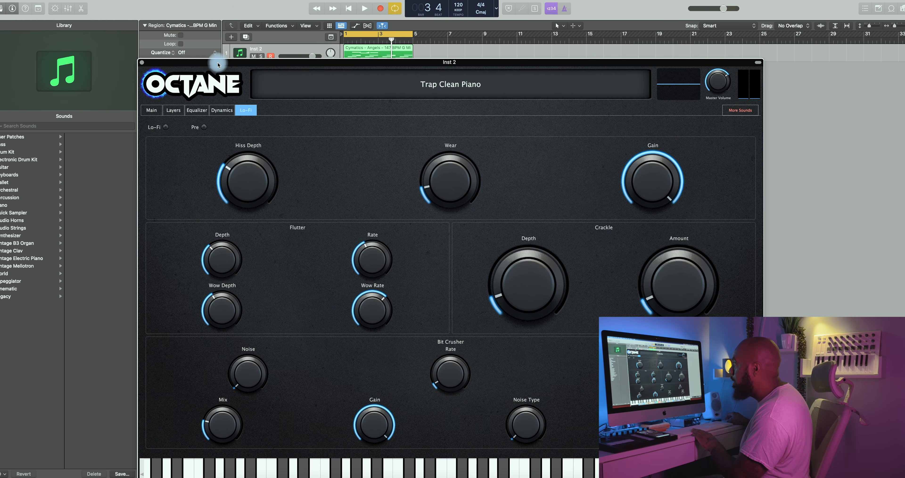
{"action": "key", "text": "space"}
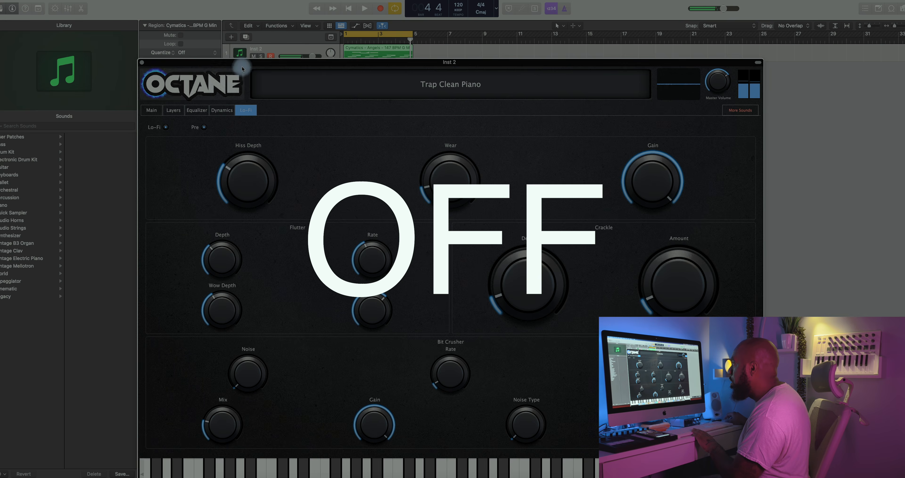
{"action": "key", "text": "space"}
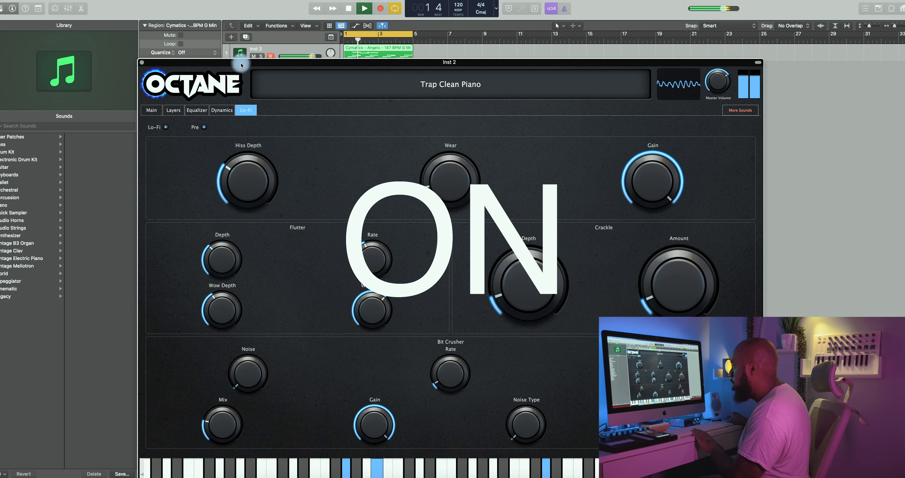
{"action": "left_click_drag", "start_coordinate": [241, 65], "coordinate": [240, 40]}
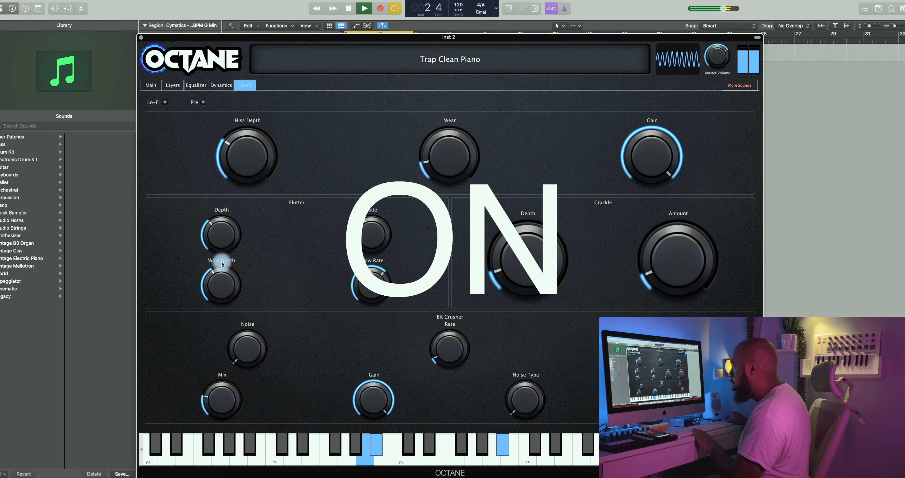
{"action": "left_click_drag", "start_coordinate": [222, 265], "coordinate": [223, 273]}
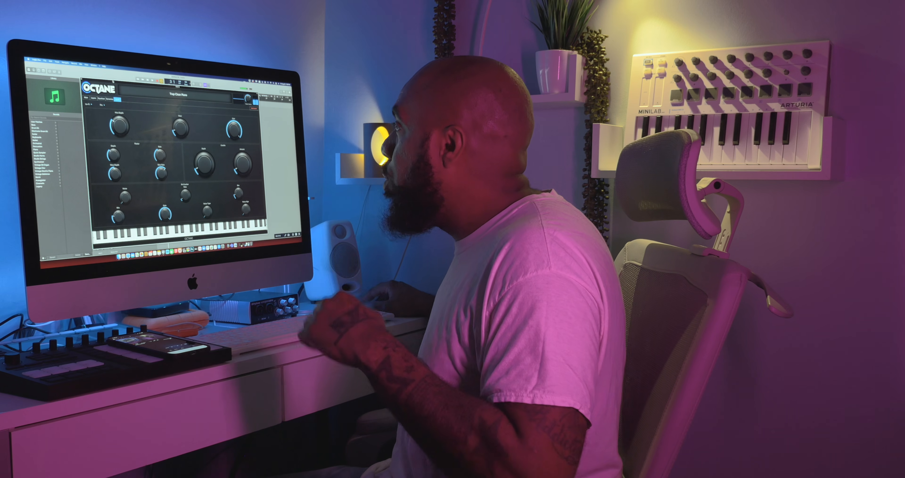
- Look through the preset's Main and Layers settings and open the Dynamics settings
{"action": "left_click_drag", "start_coordinate": [113, 81], "coordinate": [112, 81]}
{"action": "left_click", "coordinate": [86, 98]}
{"action": "left_click", "coordinate": [93, 98]}
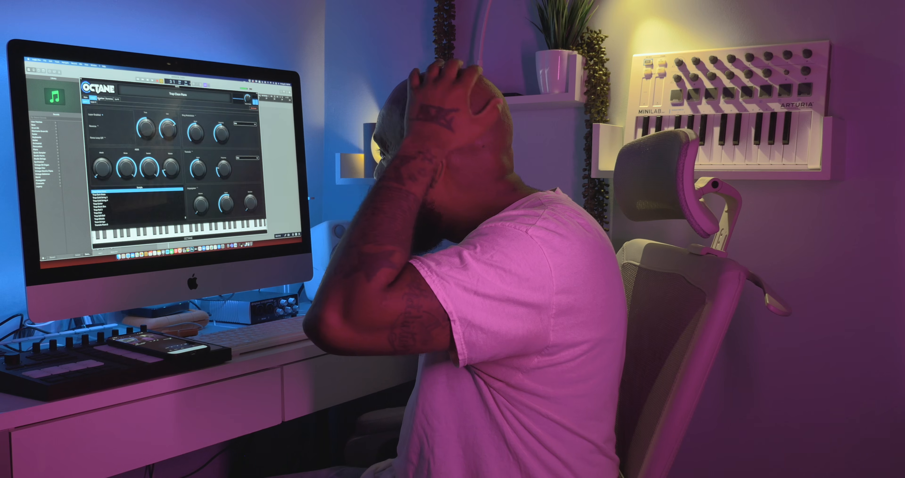
{"action": "left_click", "coordinate": [109, 99]}
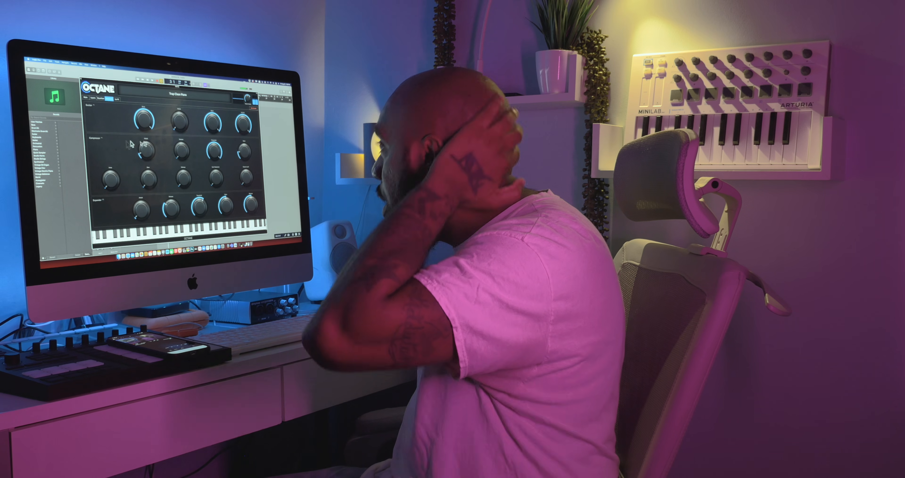
{"action": "left_click", "coordinate": [196, 180]}
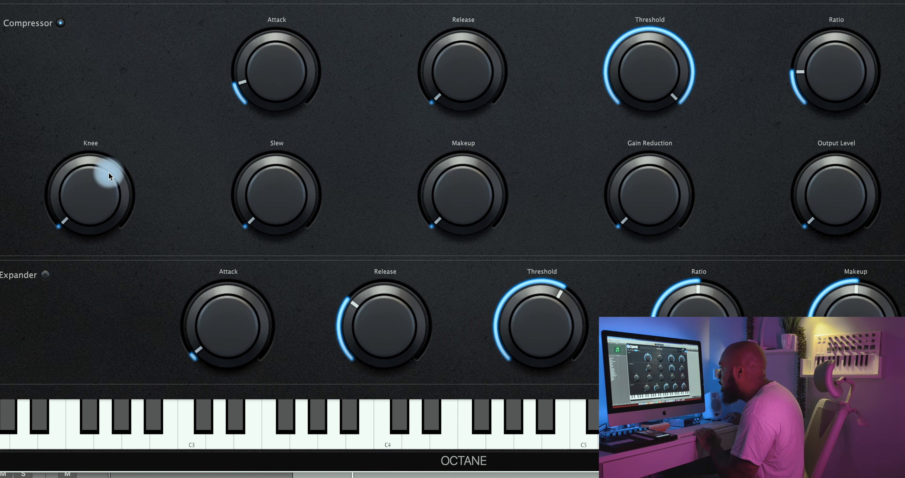
- Ease the Compressor's Attack down slightly, lower its Threshold to about 80 percent of its range, and raise Makeup to about 3.07
{"action": "left_click_drag", "start_coordinate": [248, 110], "coordinate": [248, 111]}
{"action": "left_click_drag", "start_coordinate": [454, 191], "coordinate": [453, 178]}
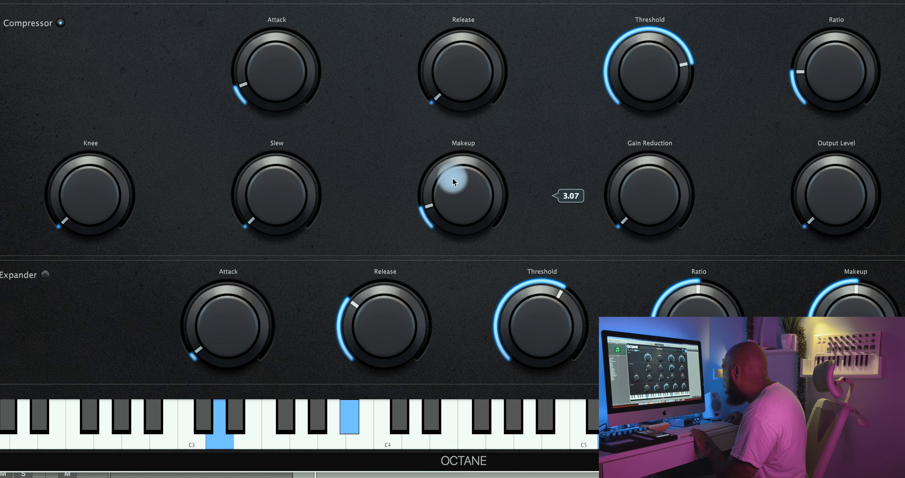
{"action": "left_click", "coordinate": [305, 171]}
- Raise the Compressor's Knee and Output Level to about a fifth, Slew to a quarter, Release slightly, and Ratio to nearly 40 percent
{"action": "left_click_drag", "start_coordinate": [90, 184], "coordinate": [85, 156]}
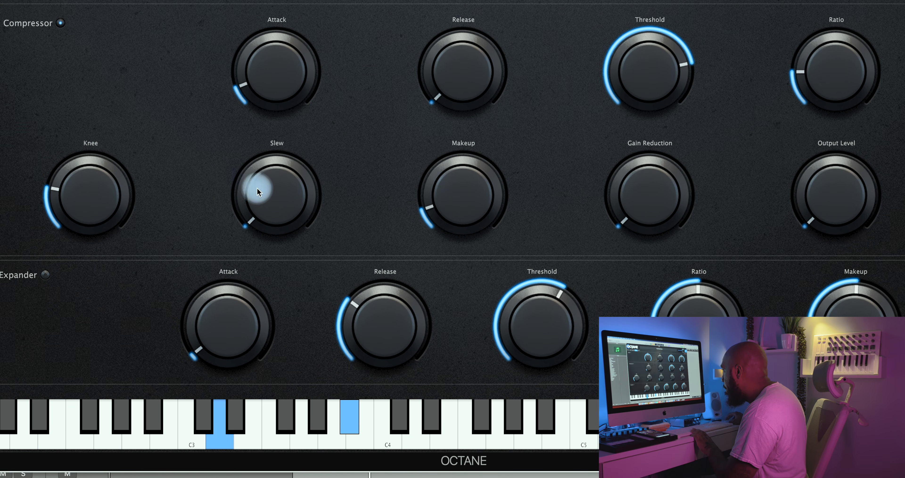
{"action": "left_click_drag", "start_coordinate": [257, 187], "coordinate": [262, 153]}
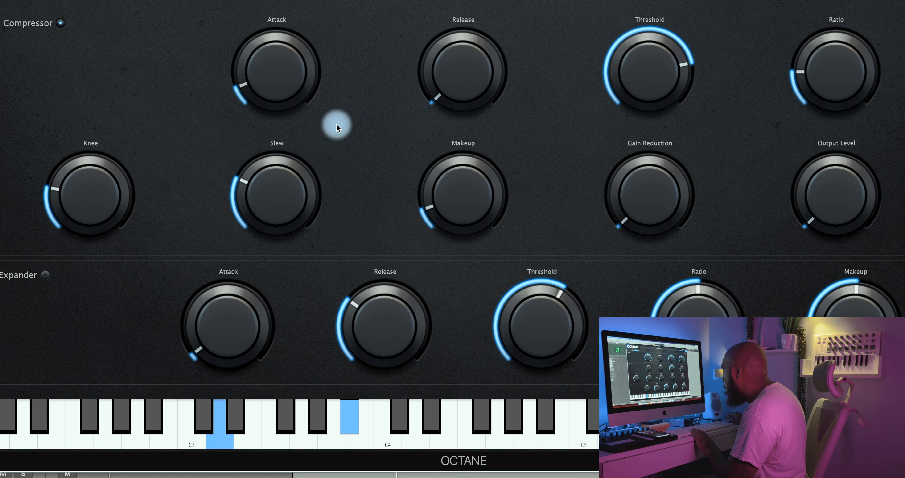
{"action": "left_click_drag", "start_coordinate": [443, 78], "coordinate": [443, 67]}
{"action": "left_click_drag", "start_coordinate": [820, 198], "coordinate": [812, 171]}
{"action": "left_click_drag", "start_coordinate": [827, 70], "coordinate": [822, 34]}
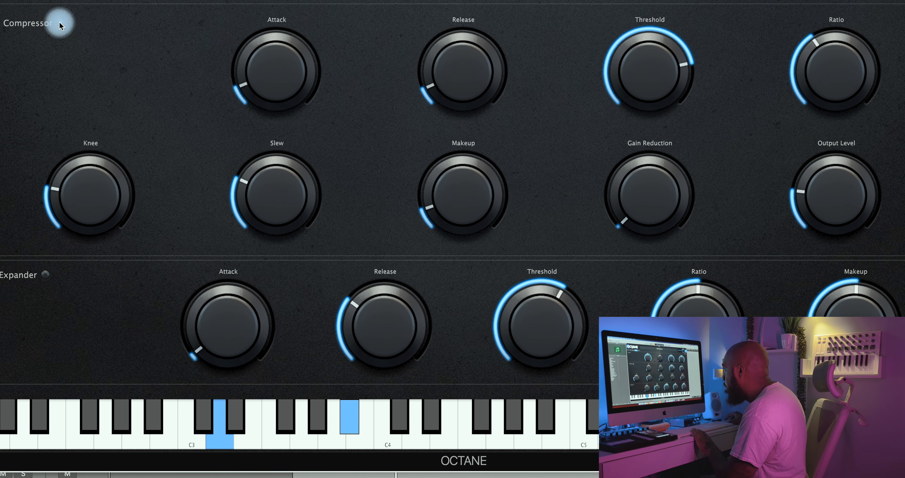
- Toggle the Compressor to compare its effect and raise its Makeup slightly
{"action": "left_click", "coordinate": [60, 21]}
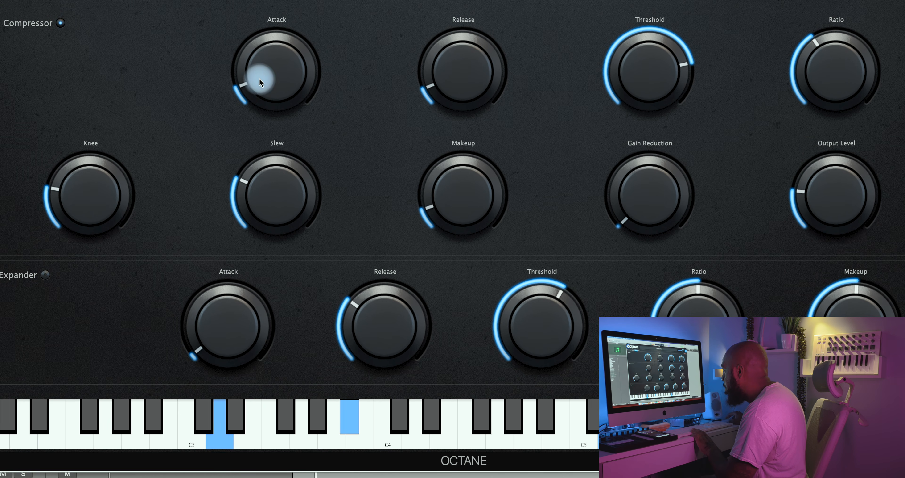
{"action": "left_click_drag", "start_coordinate": [481, 207], "coordinate": [460, 193]}
{"action": "scroll", "coordinate": [459, 194], "scroll_direction": "down", "scroll_amount": 2}
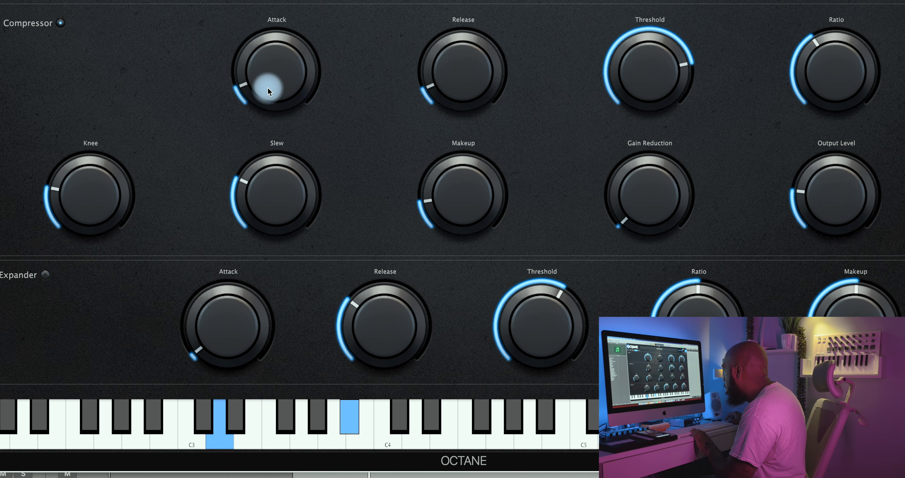
- Fine-tune the Compressor by easing Attack down, lifting Threshold a little, and raising Knee to about 30 percent of its range
{"action": "left_click_drag", "start_coordinate": [268, 87], "coordinate": [268, 90]}
{"action": "mouse_move", "coordinate": [637, 79]}
{"action": "left_mouse_down"}
{"action": "mouse_move", "coordinate": [640, 64]}
{"action": "mouse_move", "coordinate": [636, 143]}
{"action": "mouse_move", "coordinate": [653, 123]}
{"action": "mouse_move", "coordinate": [658, 95]}
{"action": "mouse_move", "coordinate": [644, 81]}
{"action": "left_mouse_up"}
{"action": "left_click_drag", "start_coordinate": [664, 185], "coordinate": [659, 222]}
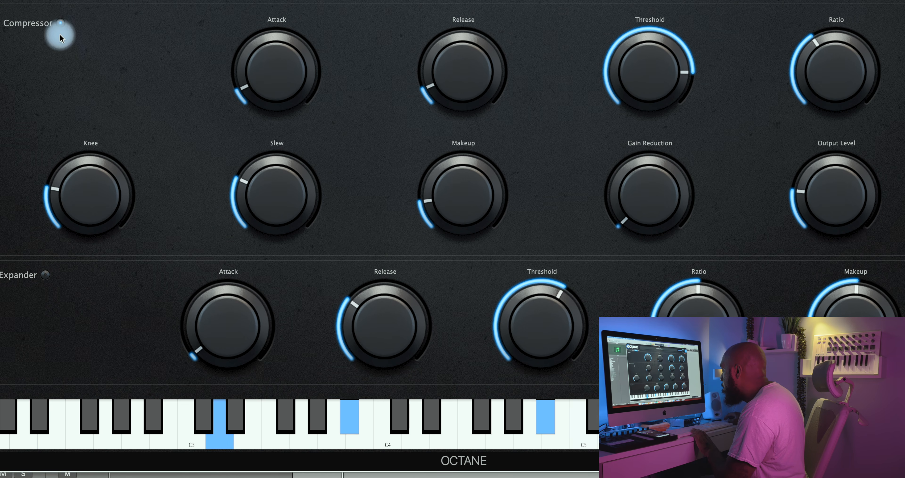
{"action": "left_click_drag", "start_coordinate": [93, 179], "coordinate": [85, 162]}
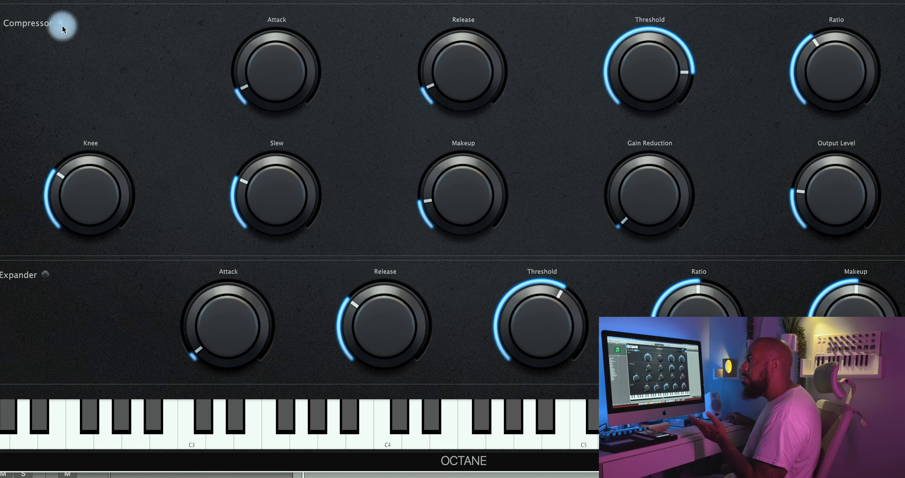